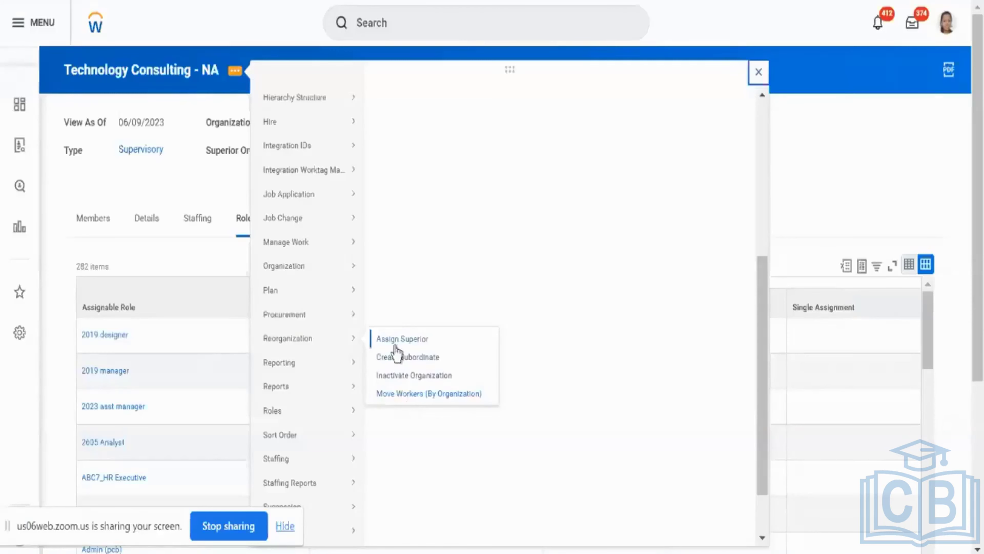
Close the organization's actions list and open Technology Consulting - NA in a separate browser tab.
mouse_move(329, 352)
left_click(170, 113)
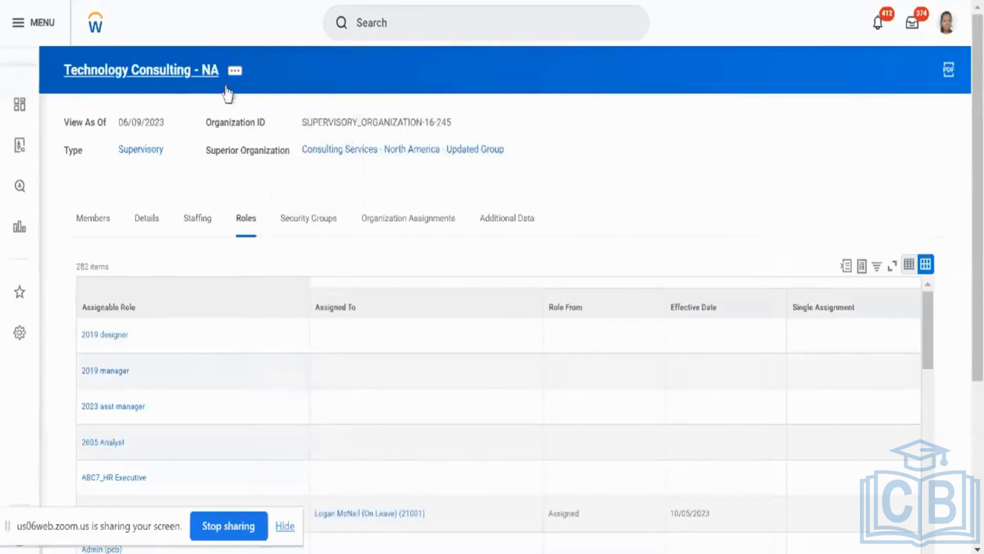
right_click(205, 76)
left_click(242, 89)
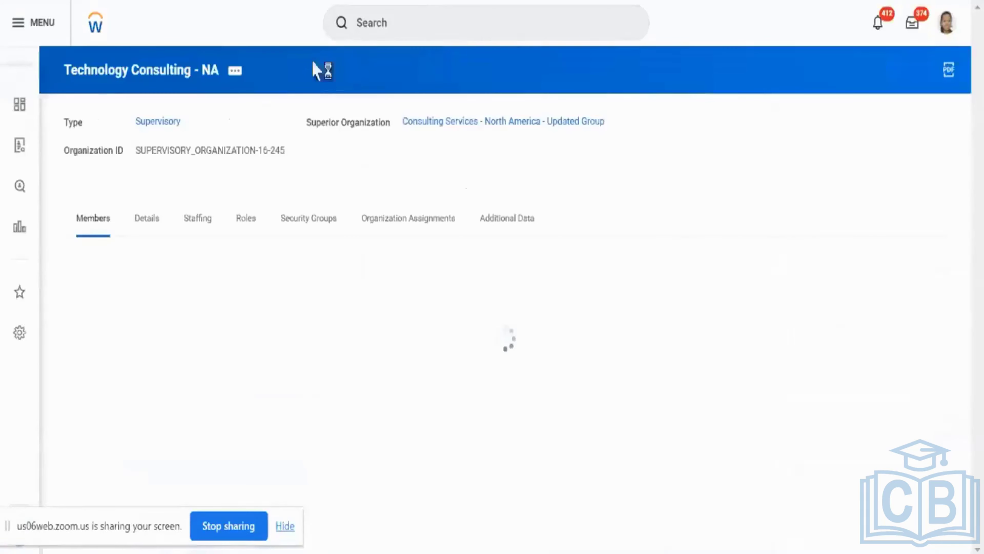
Start the Assign Superior reorganization for Technology Consulting - NA with 06/09/2023 as the effective date.
left_click(235, 70)
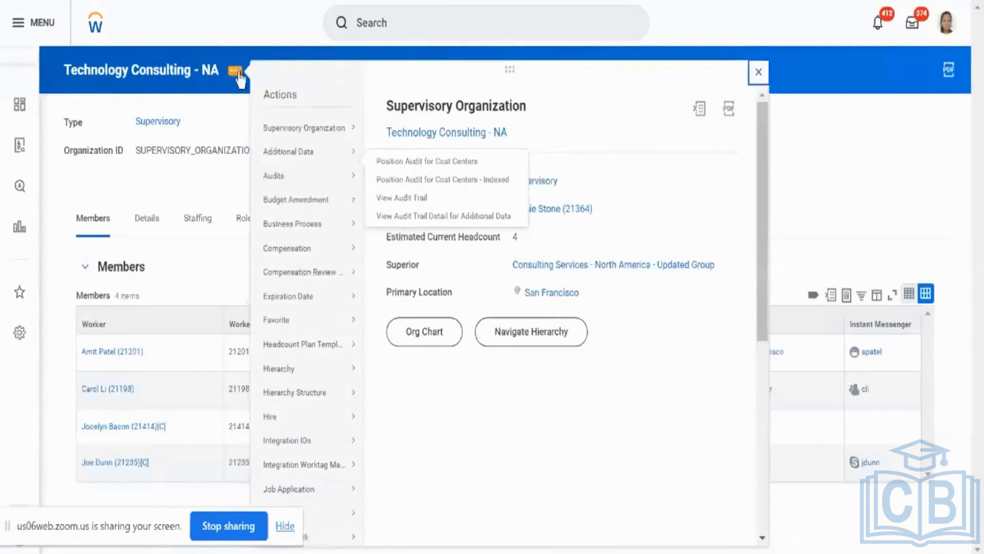
scroll(308, 358, "down", 7)
mouse_move(309, 360)
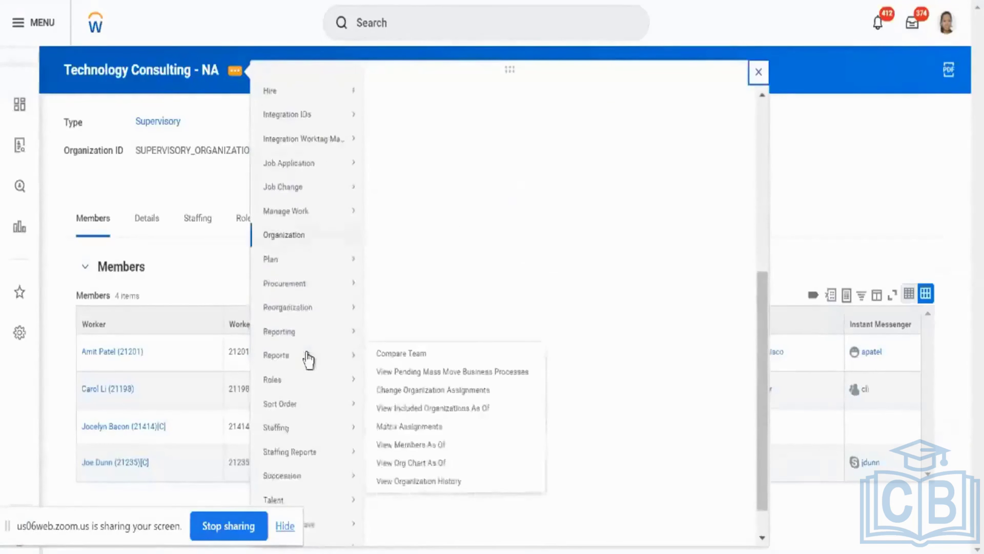
mouse_move(301, 310)
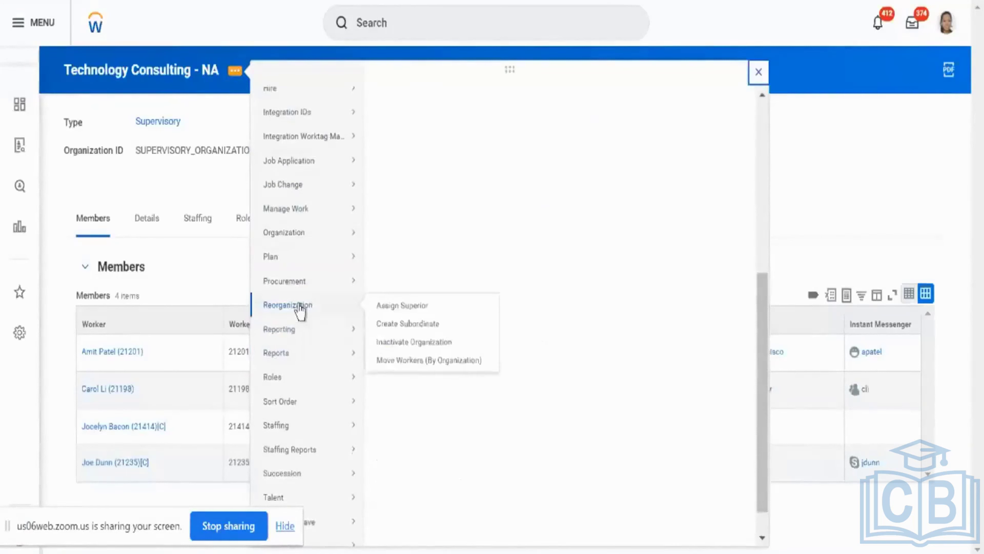
left_click(386, 307)
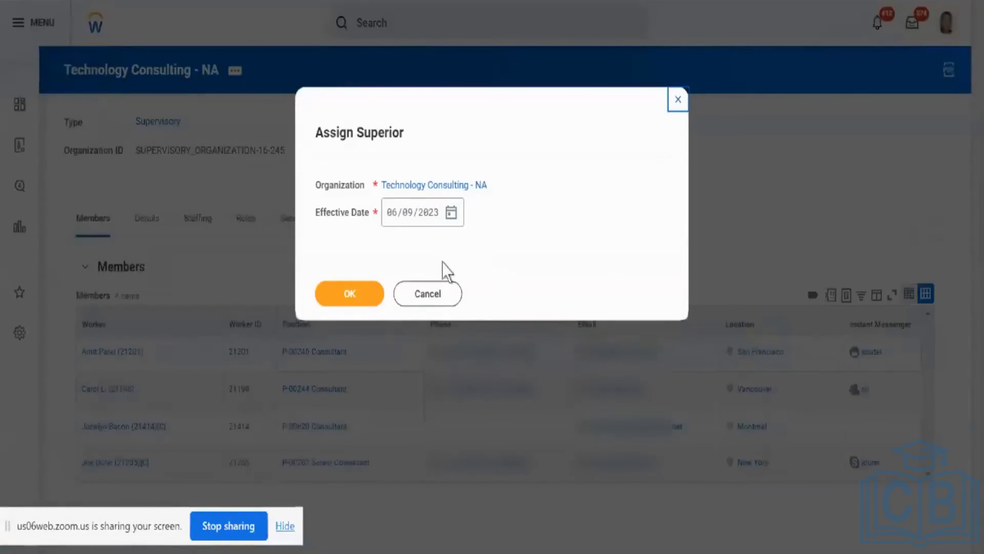
left_click(348, 218)
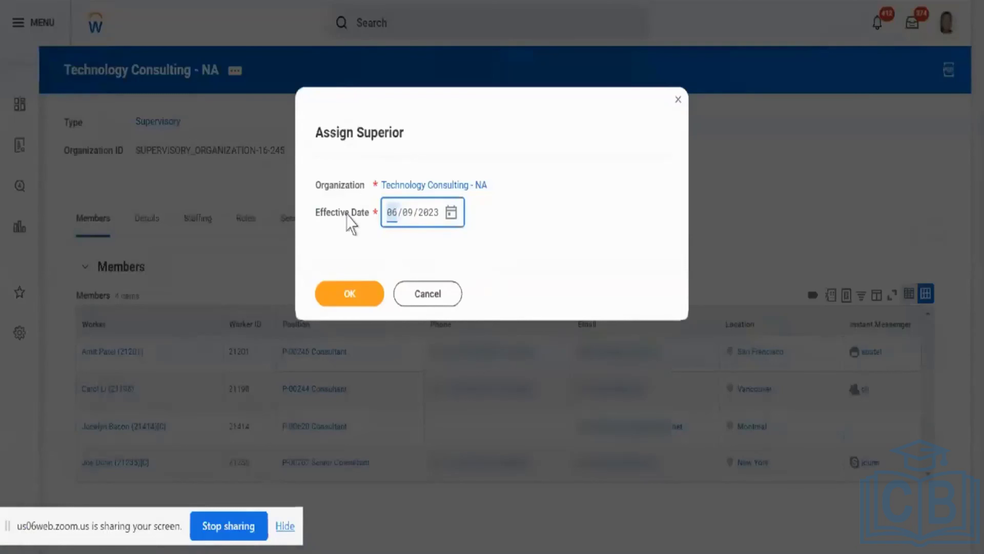
left_click(379, 297)
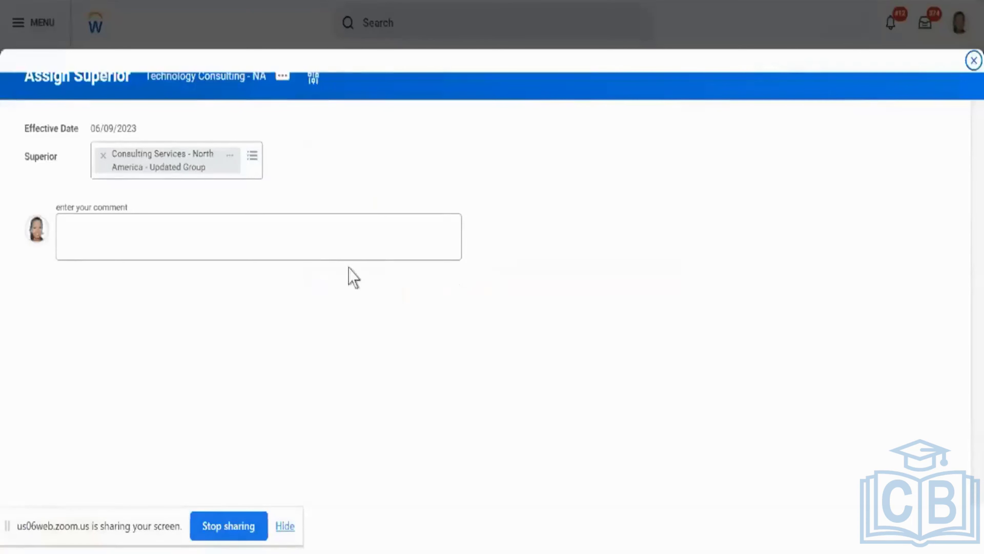
Add the comment "test" and submit the superior assignment, moving the screen-sharing bar out of the way.
left_click(345, 255)
type("test")
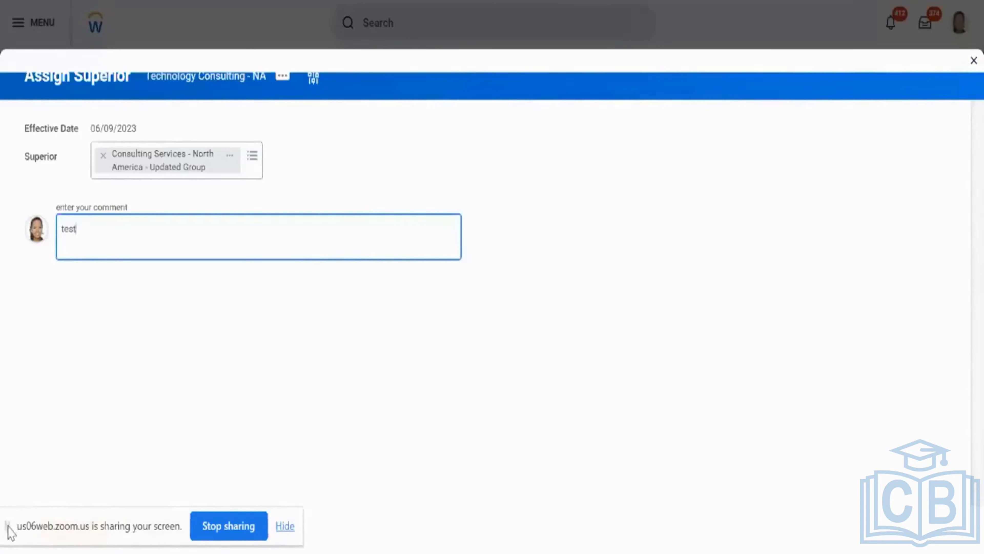
left_click_drag(8, 528, 381, 297)
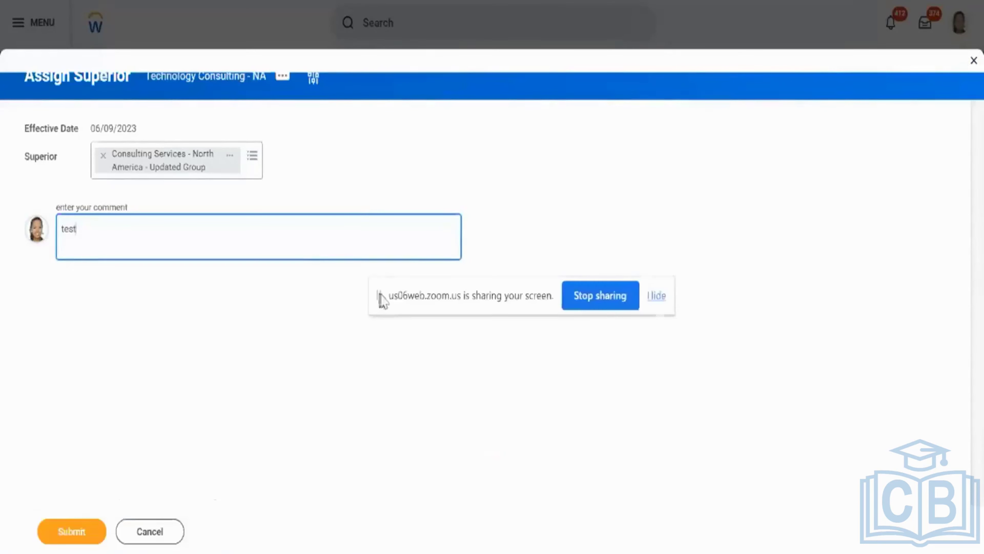
left_click(71, 528)
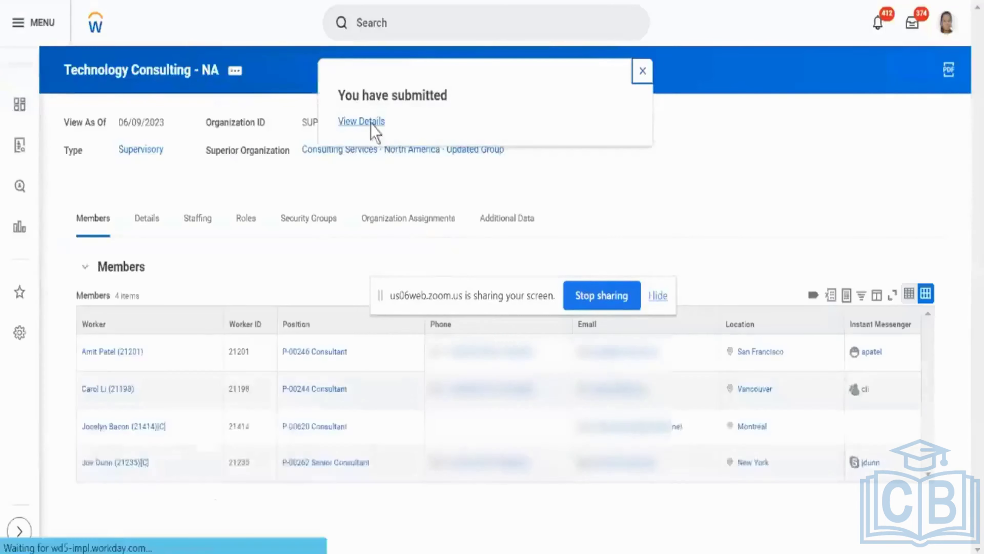
Examine the submitted Assign Superior event's details and its process history.
left_click(361, 121)
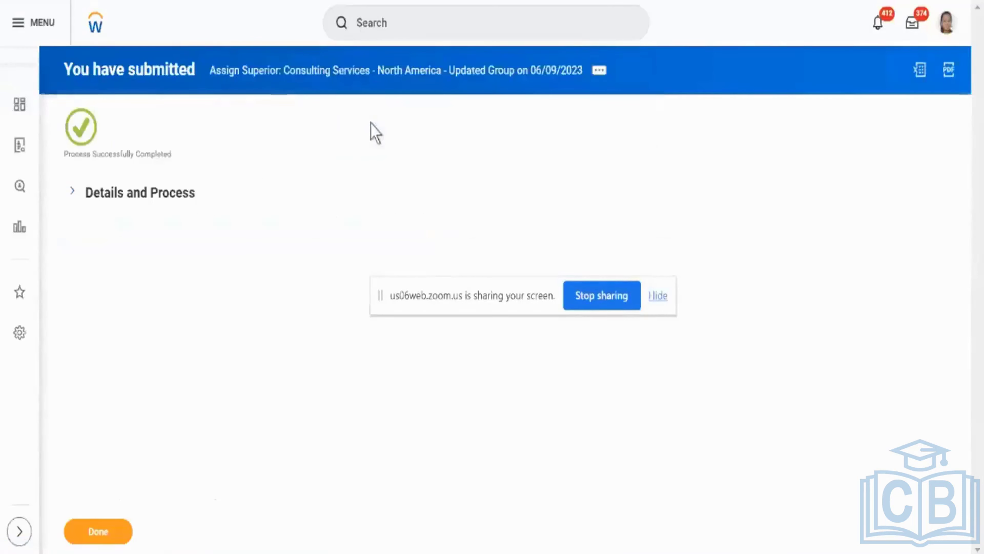
left_click(171, 200)
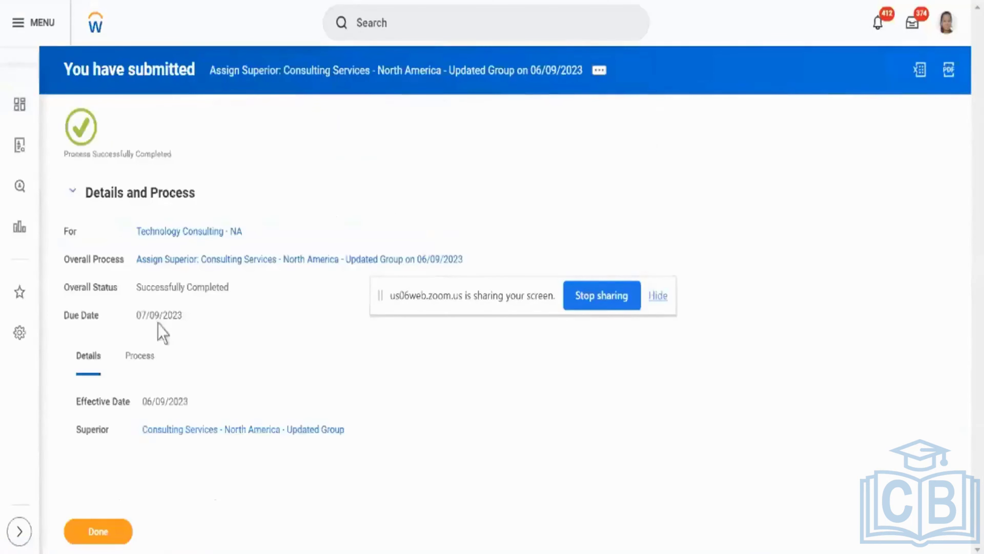
left_click(143, 371)
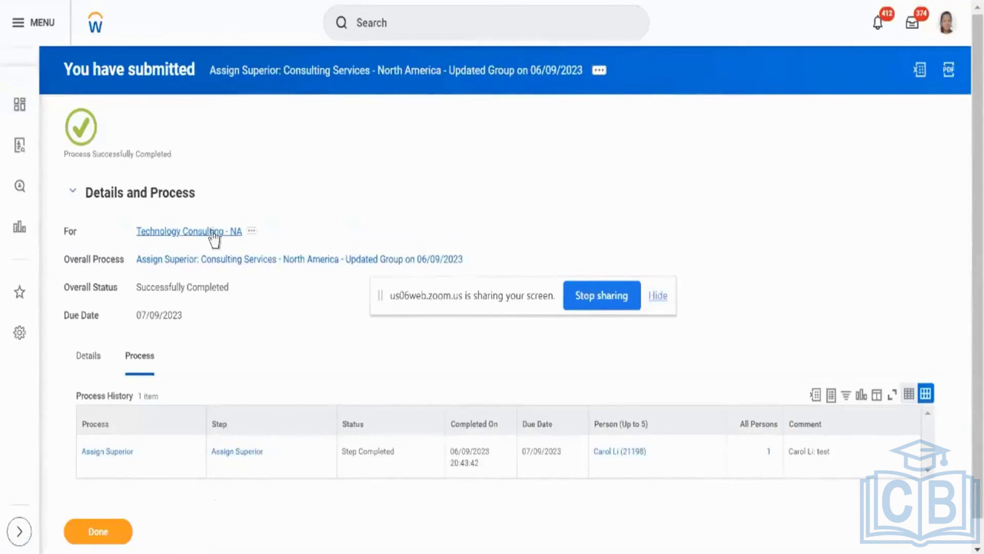
Start Assign Superior again for Technology Consulting - NA, effective 06/09/2023, and open the choices for its superior organization.
left_click(214, 233)
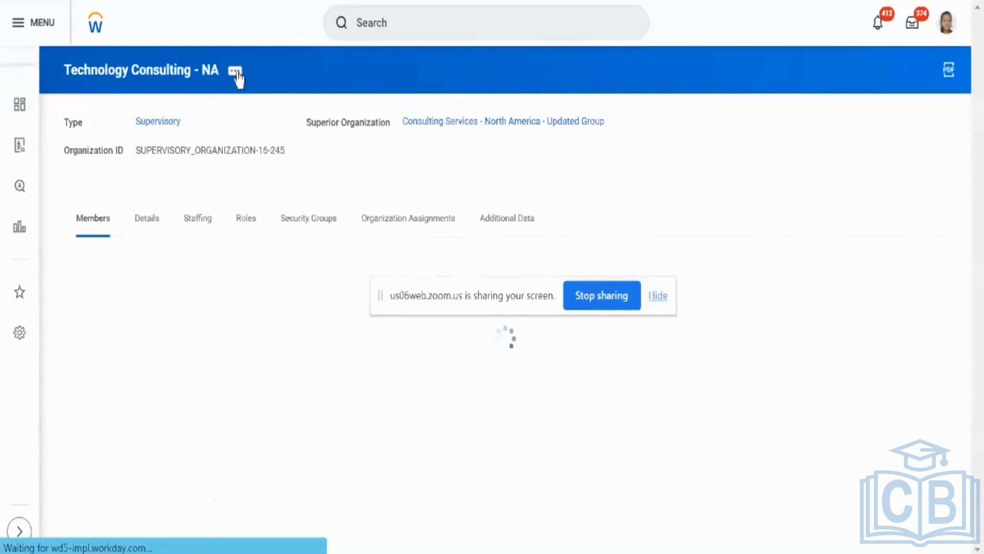
left_click(236, 71)
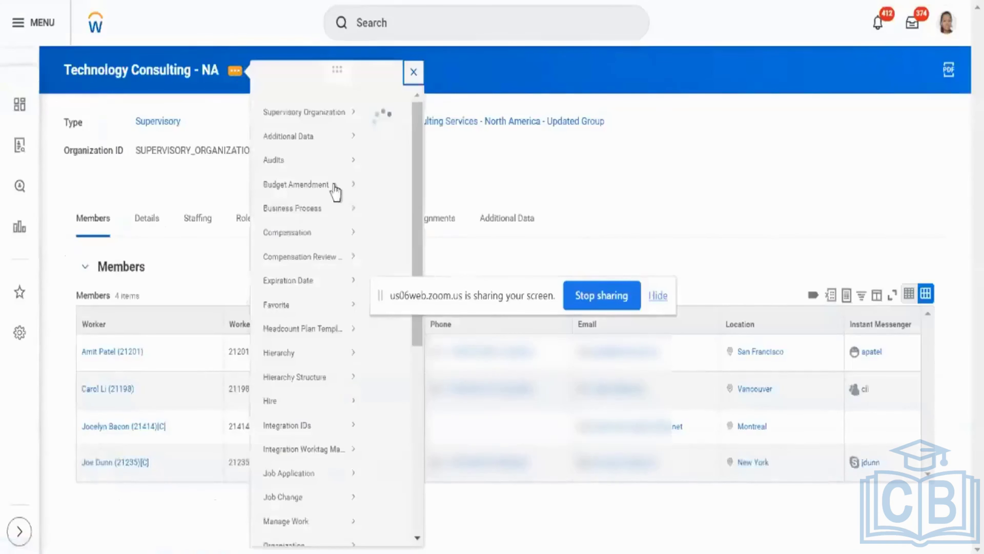
scroll(329, 401, "down", 5)
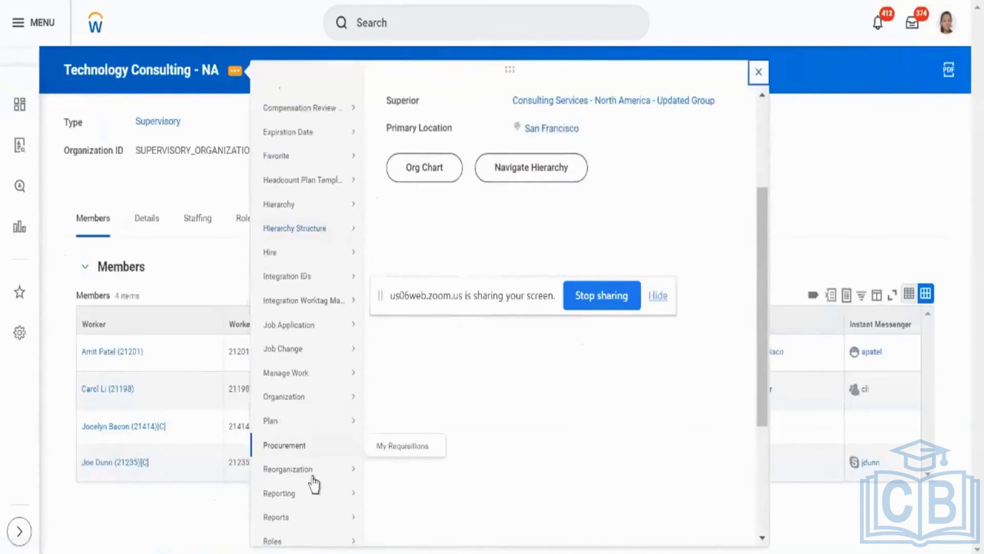
mouse_move(312, 467)
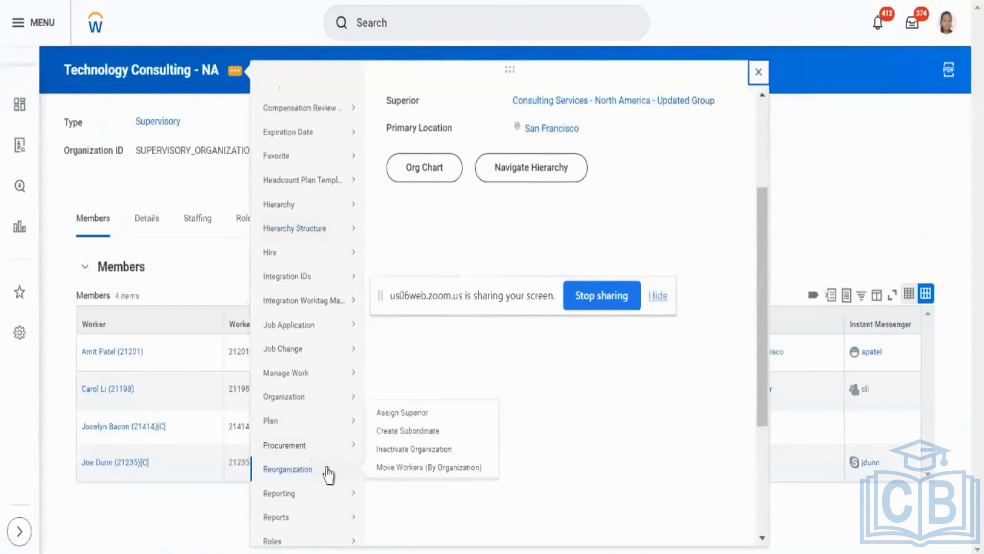
left_click(414, 414)
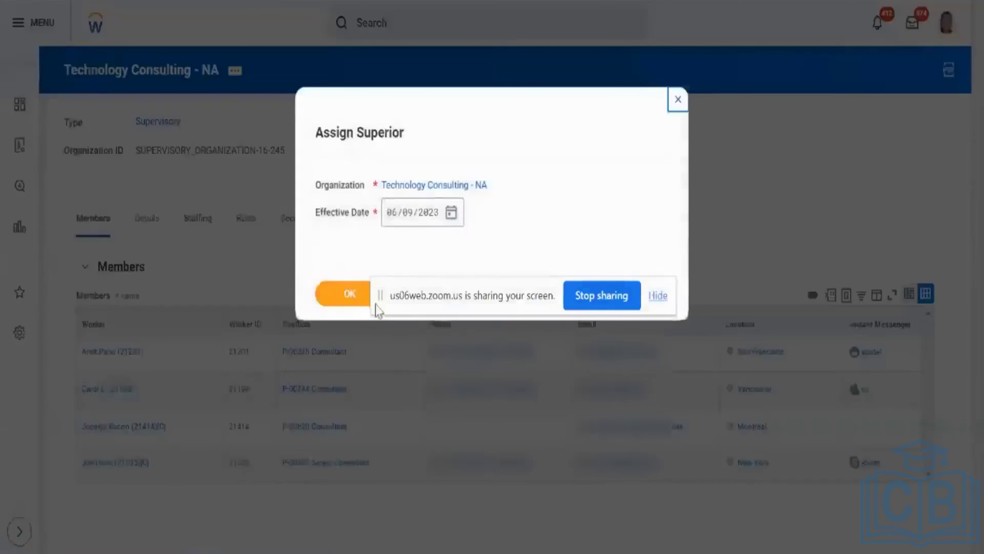
left_click(366, 298)
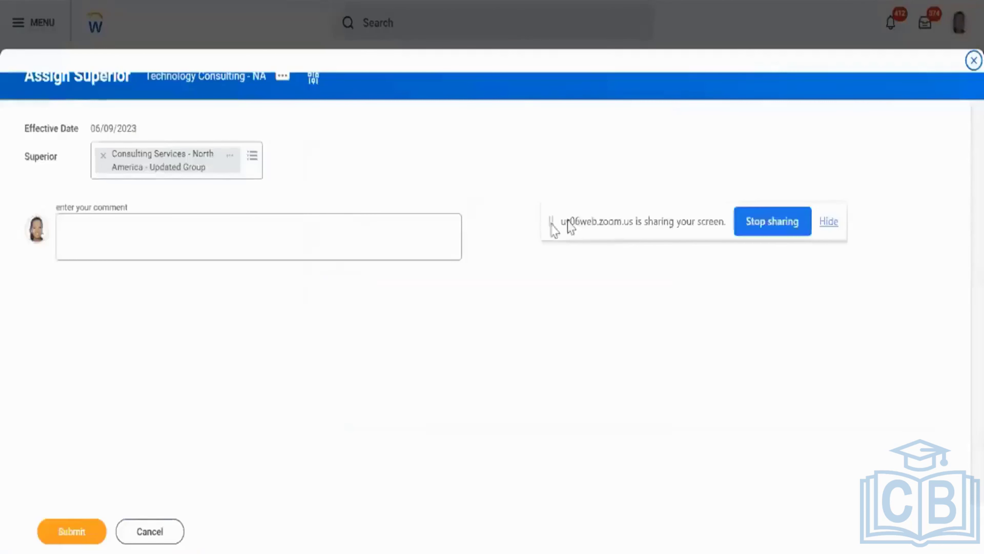
left_click_drag(568, 221, 771, 117)
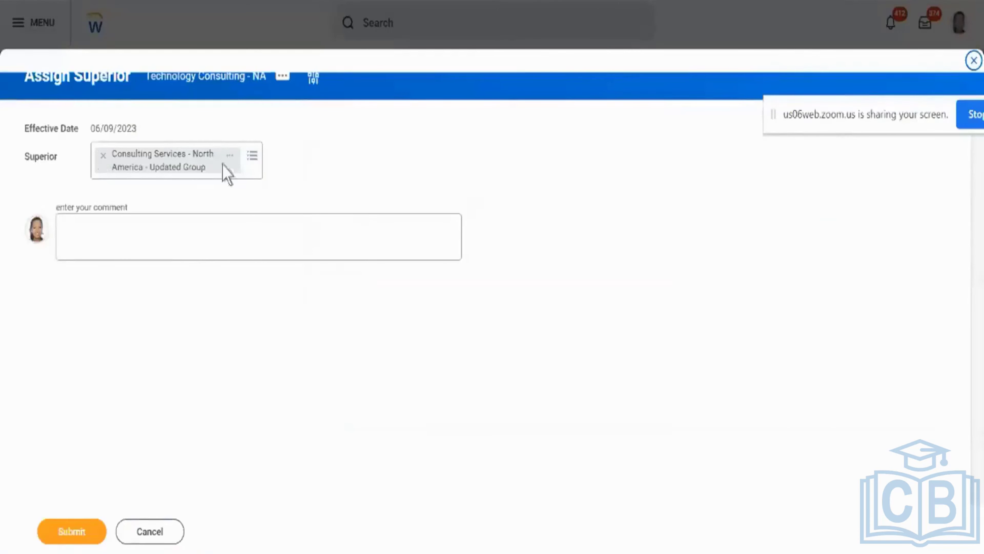
left_click(247, 165)
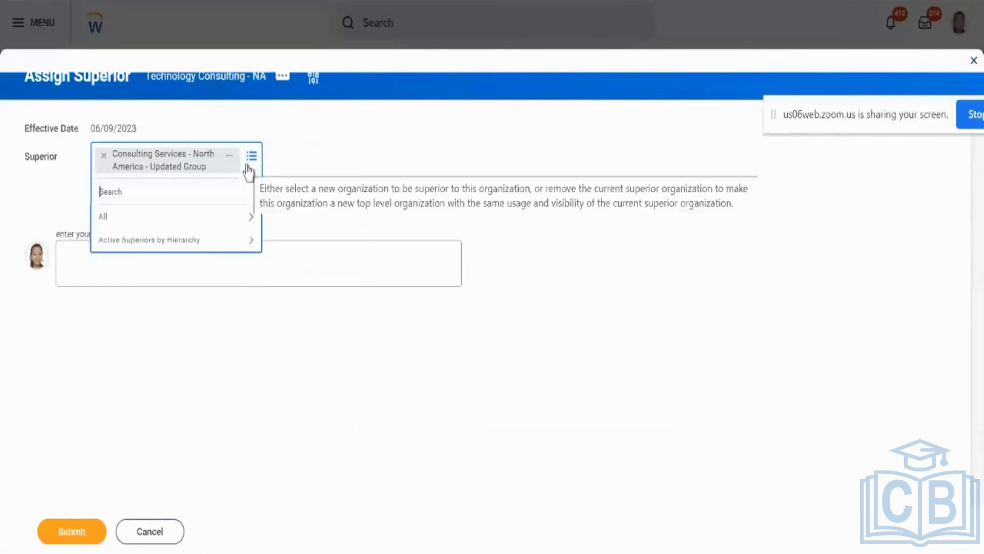
Examine the org chart of Technology Consulting - NA in the other browser tab, going up through its superiors to Consulting Services.
left_click(485, 9)
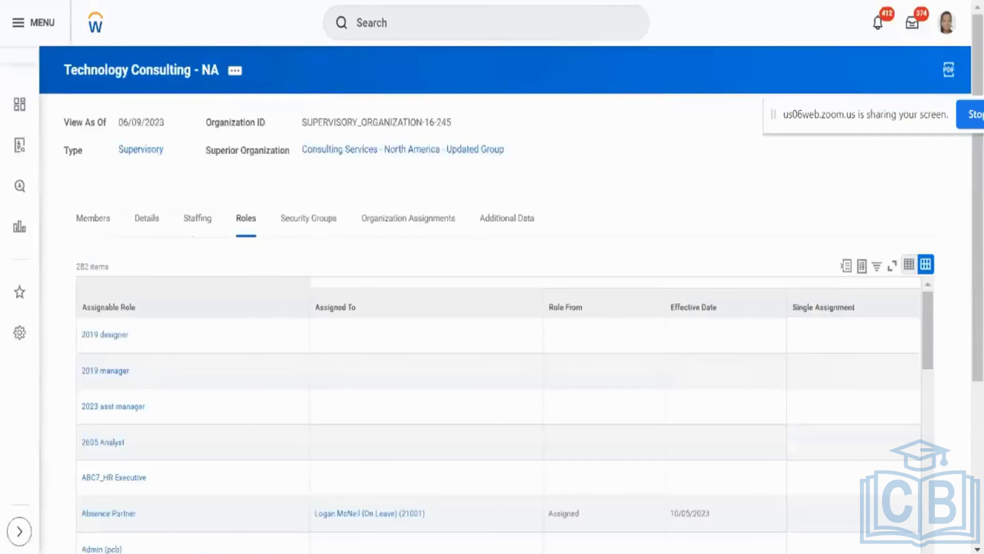
left_click(234, 72)
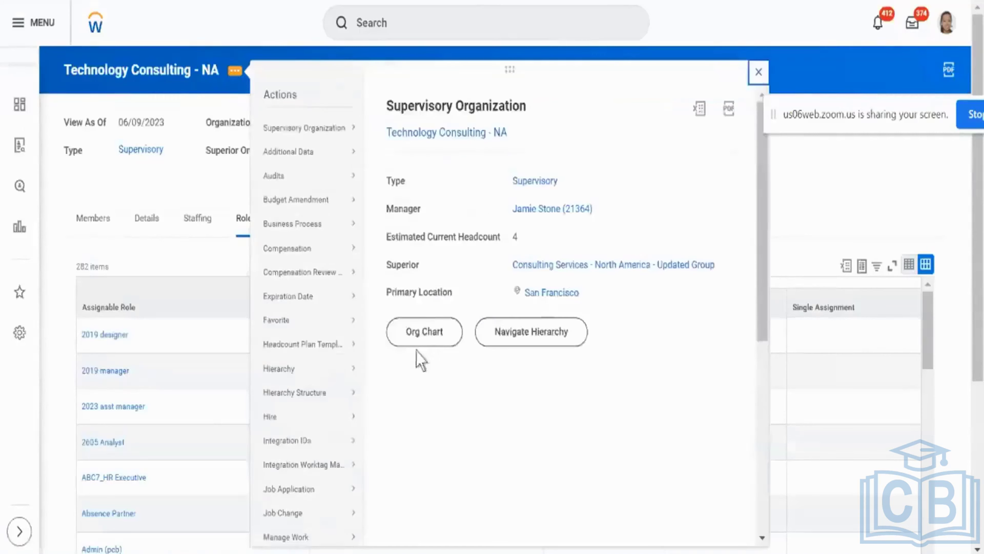
left_click(430, 343)
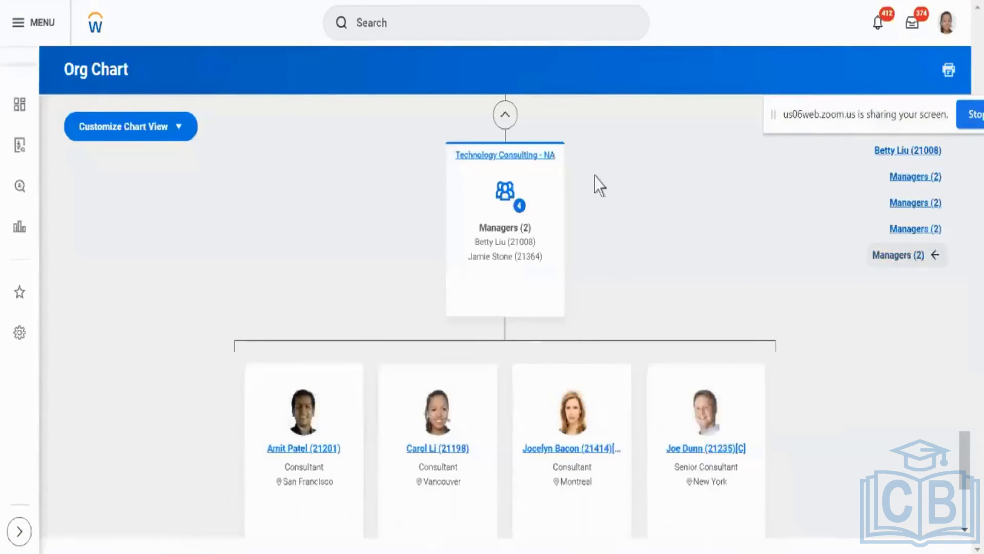
scroll(599, 186, "up", 5)
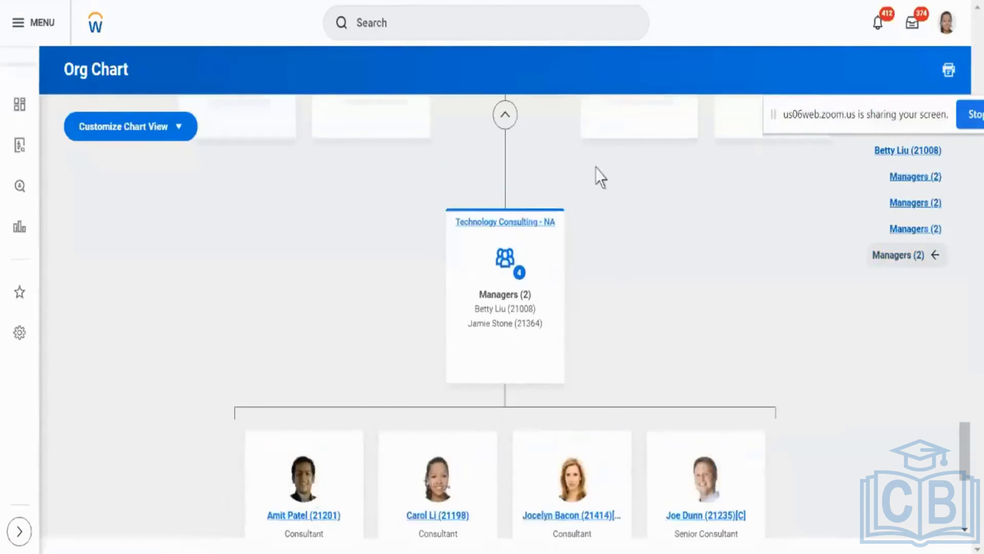
left_click(507, 176)
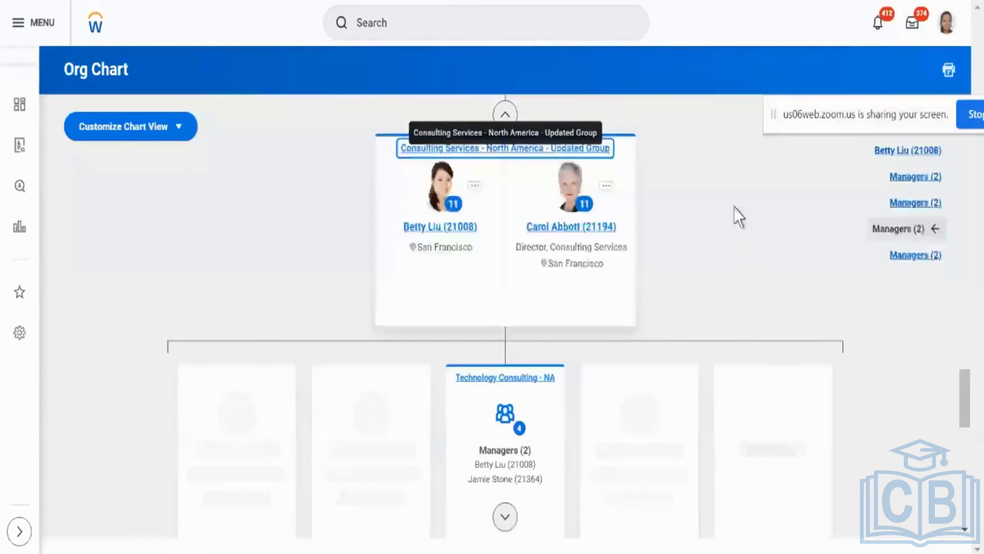
scroll(738, 217, "up", 2)
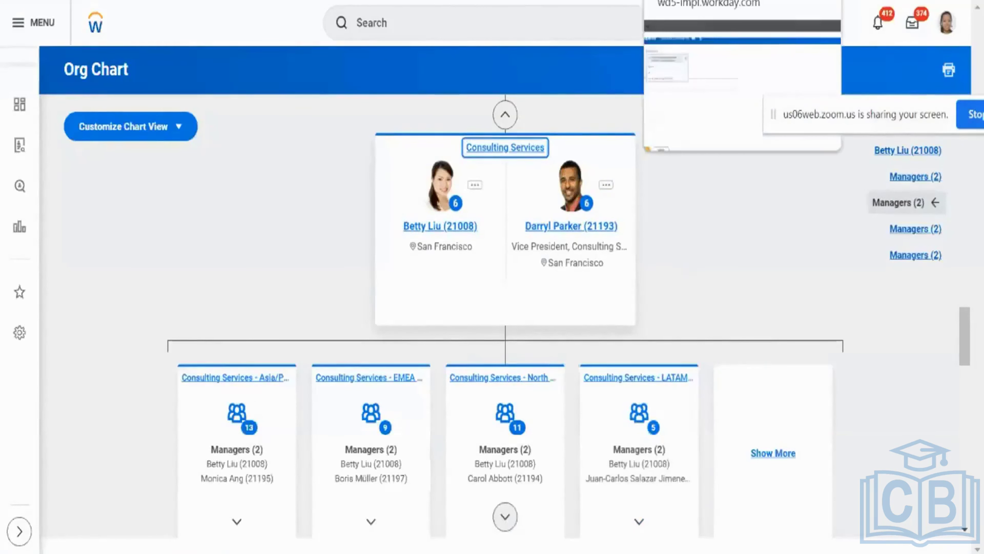
left_click(674, 0)
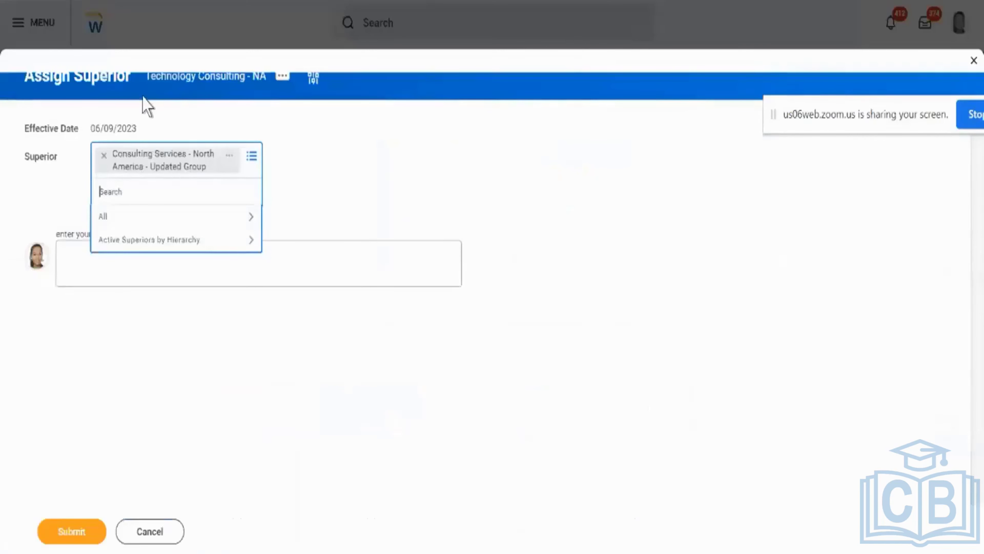
left_click(585, 0)
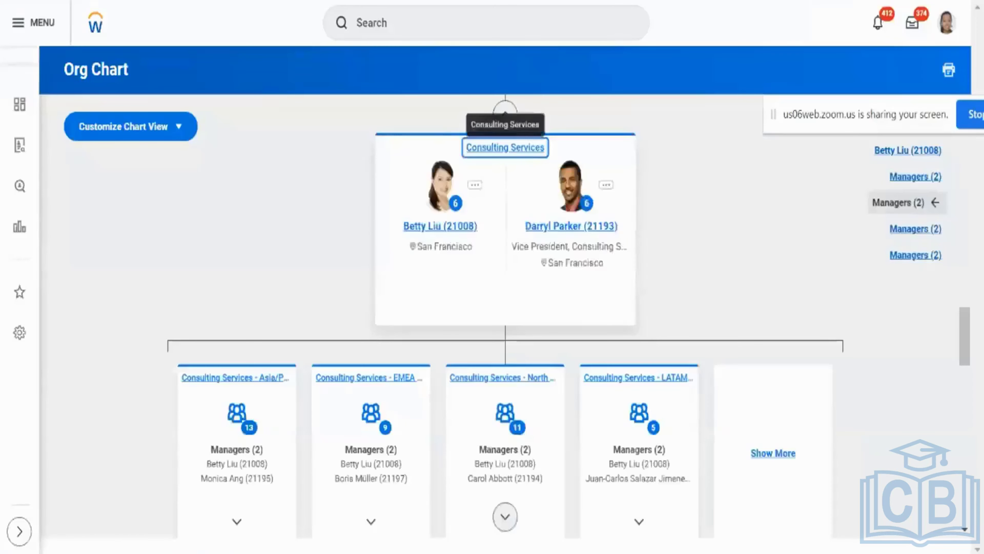
Return to the Assign Superior form, search the superior organizations for "consulting servi" and preview the details of Consulting Services.
left_click(650, 0)
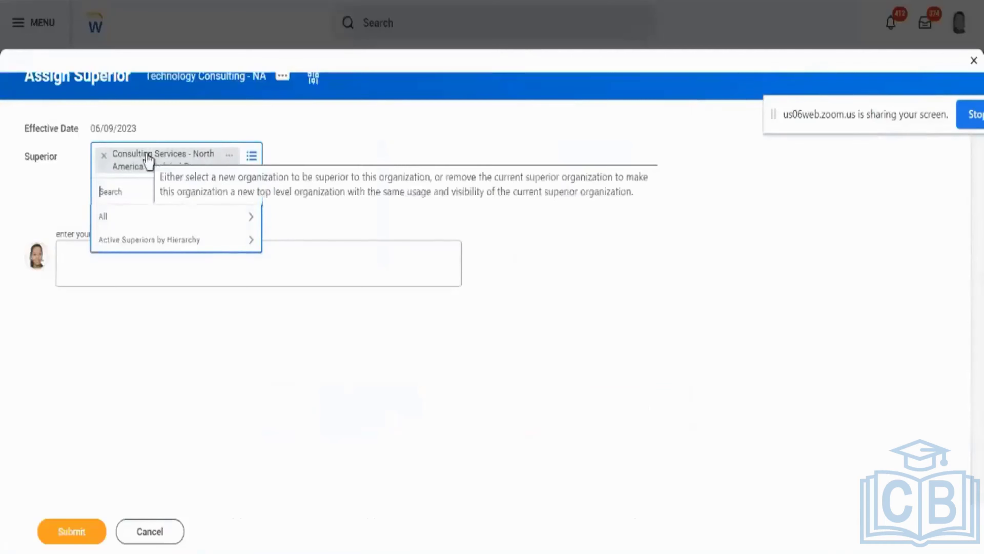
type("consulting ser")
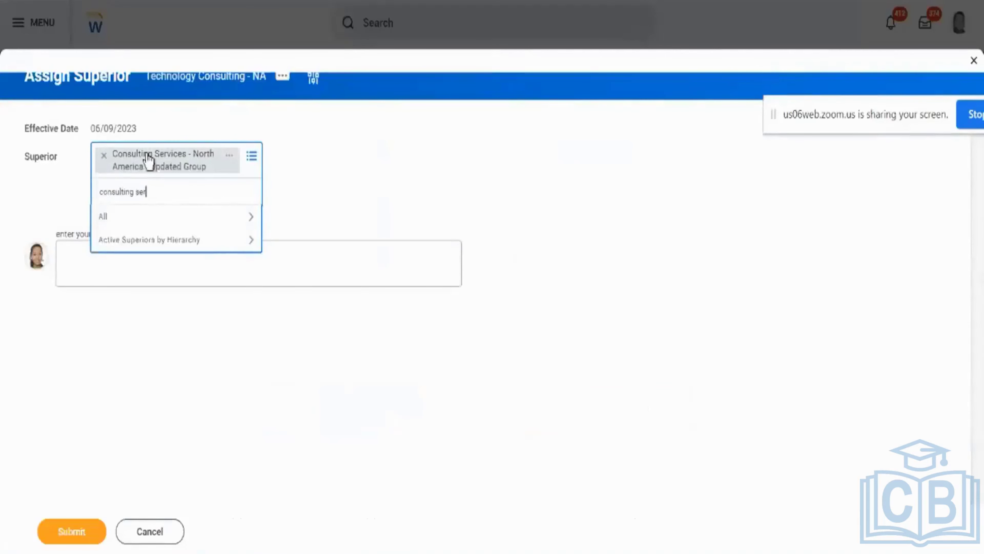
type("vi")
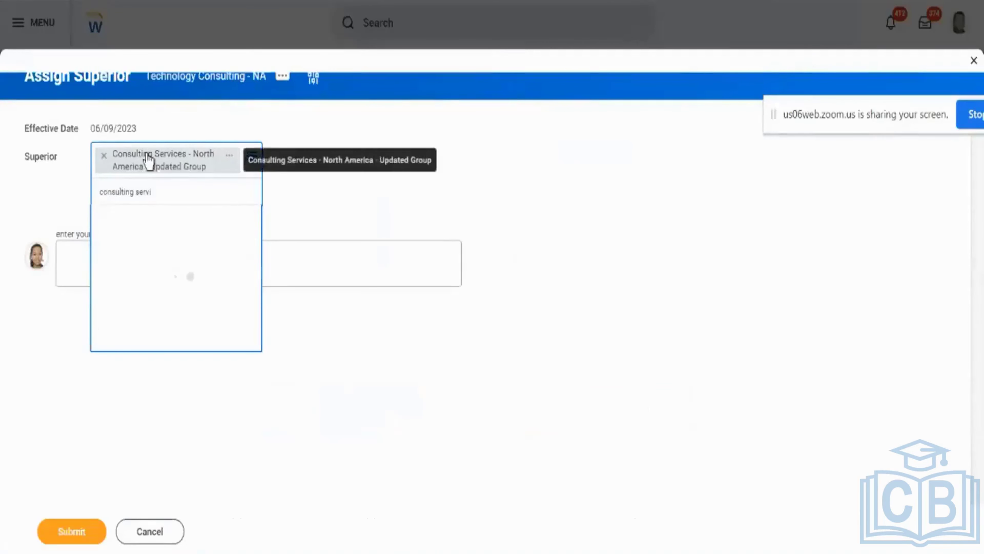
mouse_move(214, 251)
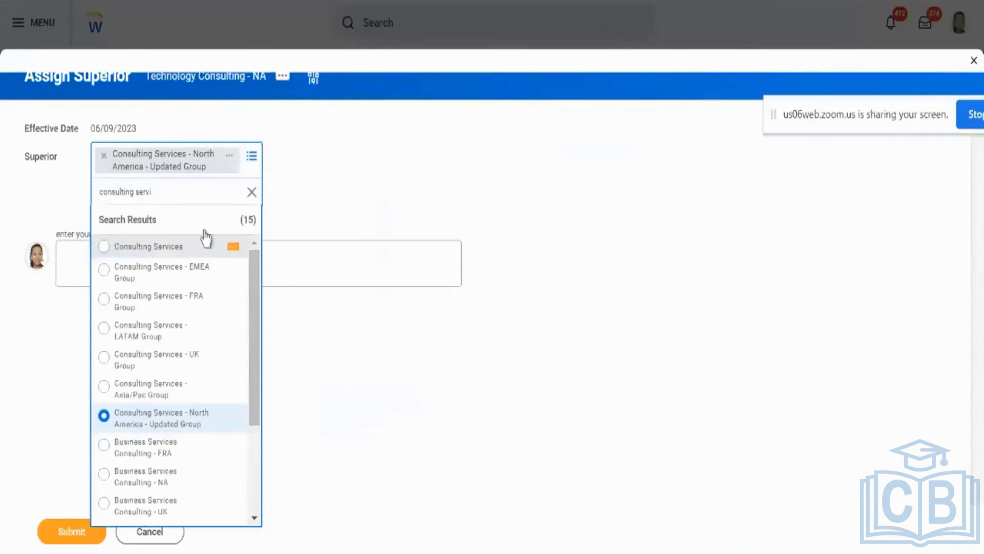
left_click(177, 248)
left_click(232, 248)
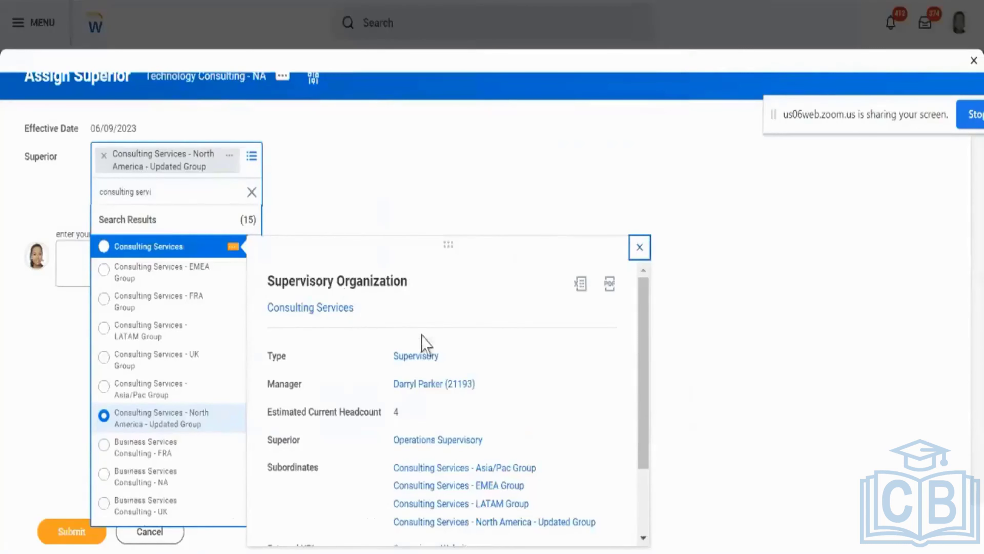
Check Consulting Services' subordinates against the org chart, set Consulting Services as Technology Consulting - NA's superior and submit the change.
scroll(519, 403, "down", 2)
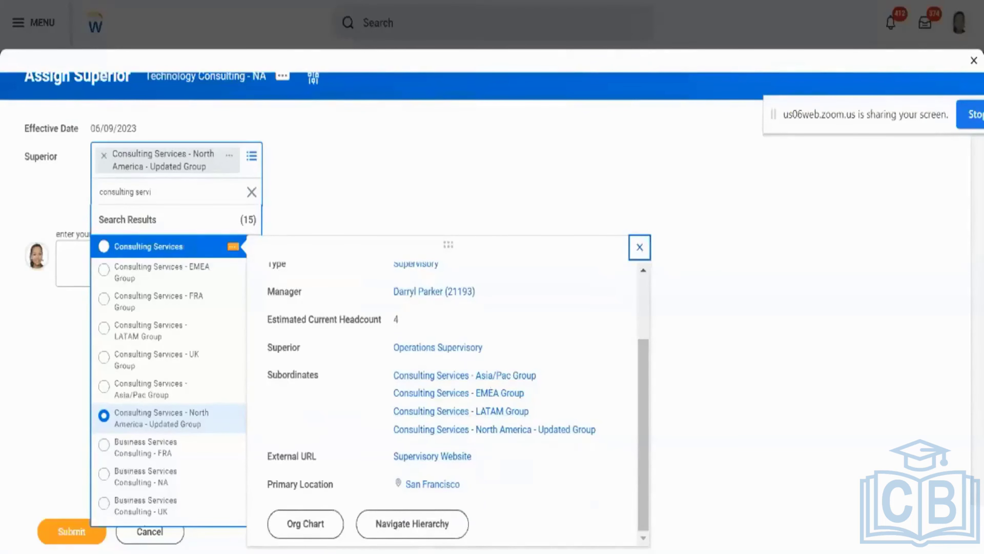
left_click(565, 1)
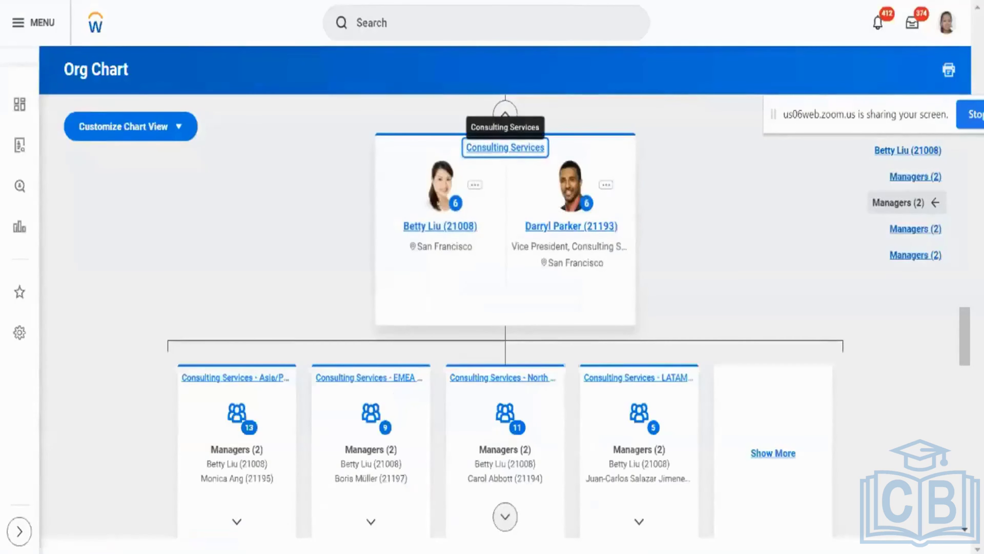
left_click(715, 2)
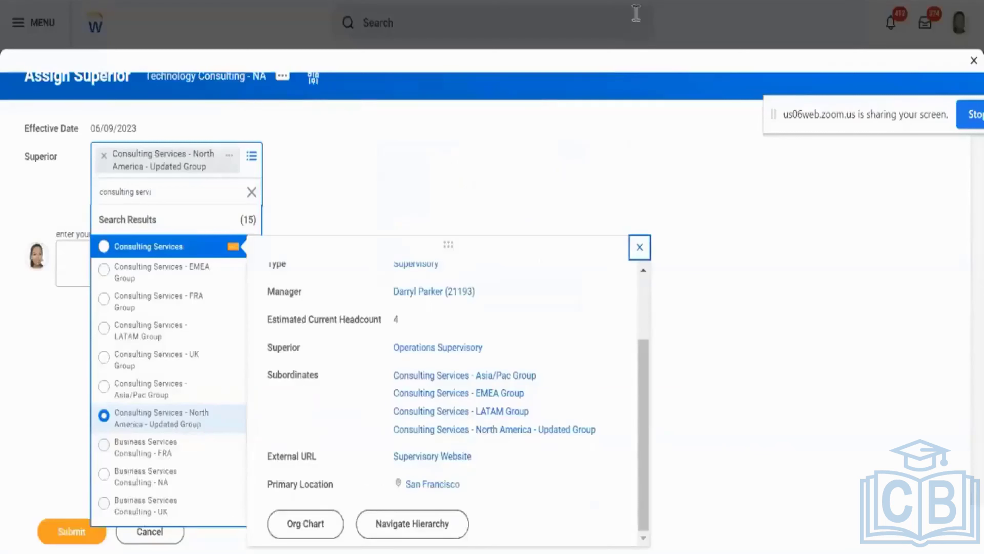
left_click(192, 245)
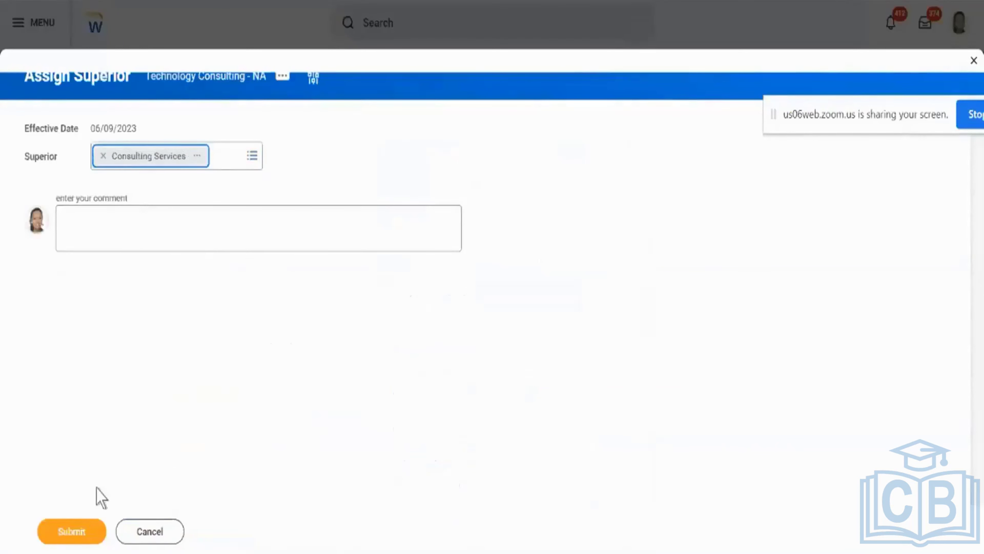
left_click(90, 529)
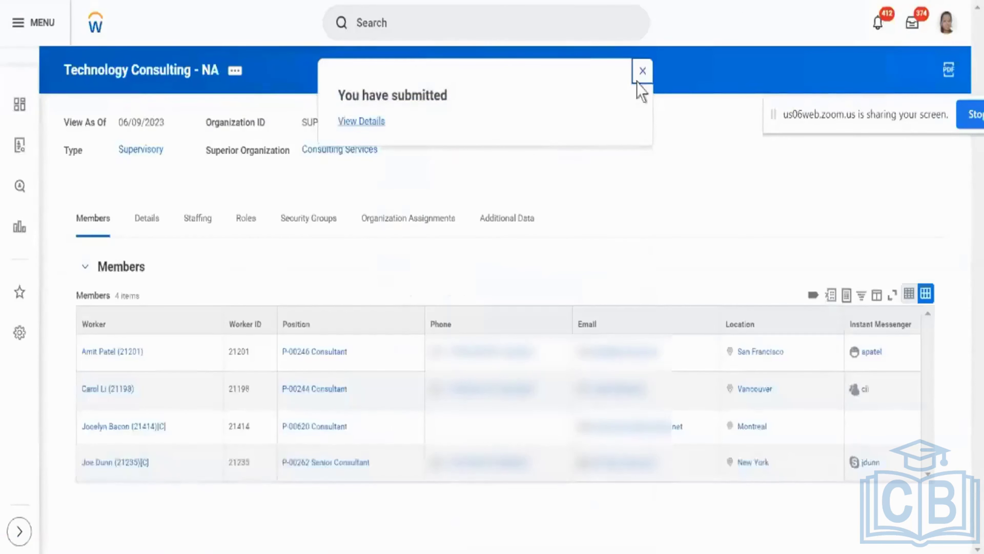
left_click(640, 76)
Examine the new superior of Technology Consulting - NA in its header and org chart, from Consulting Services down to the team members.
triple_click(248, 150)
left_click(235, 70)
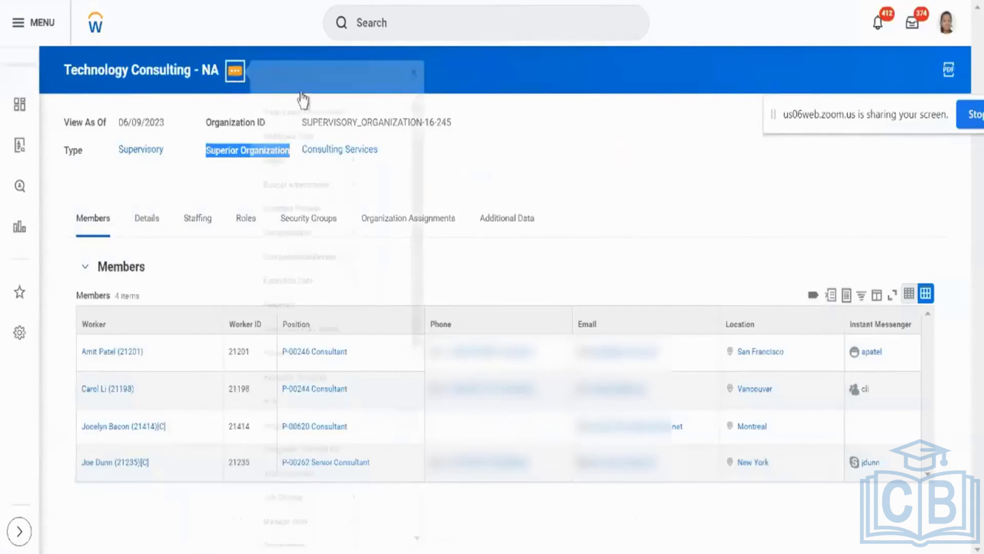
left_click(405, 335)
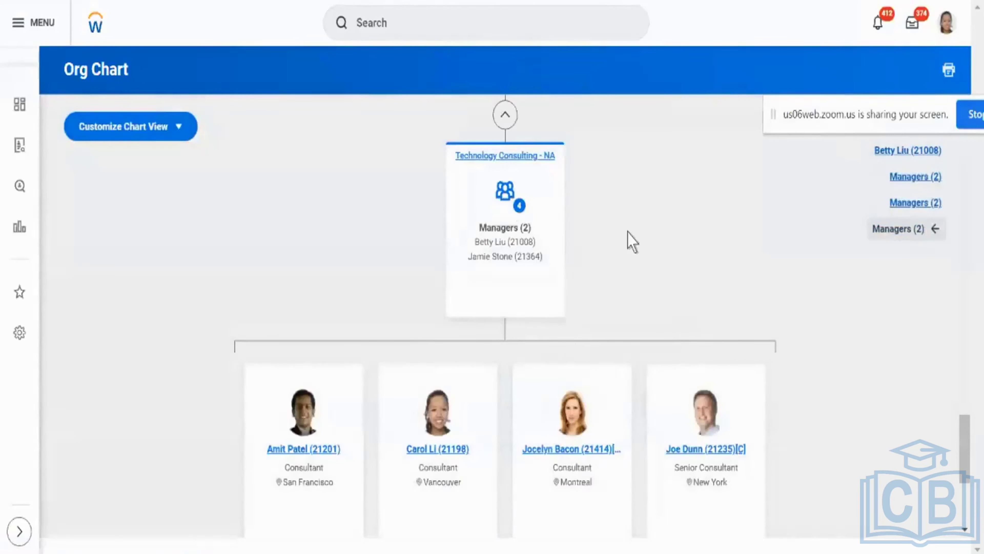
scroll(627, 230, "up", 7)
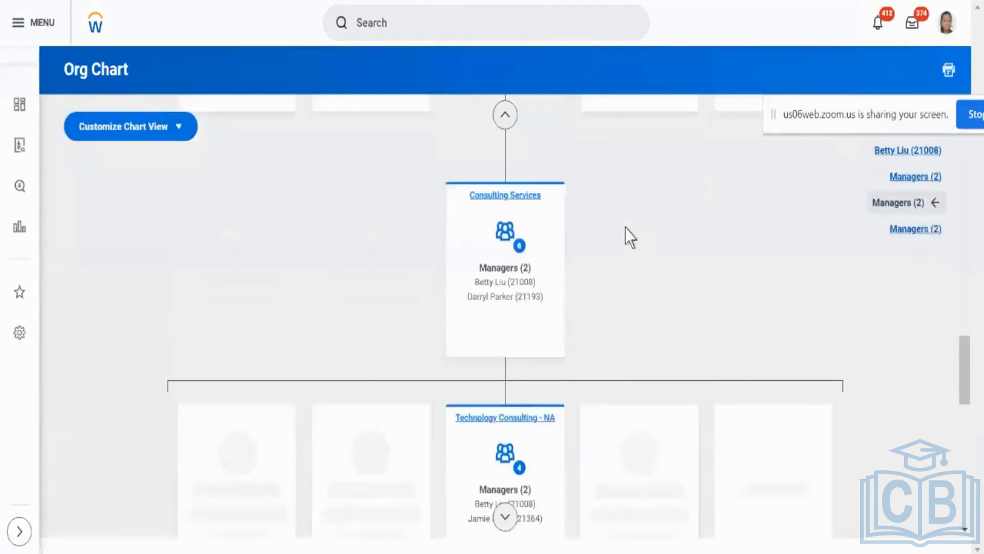
left_click(489, 194)
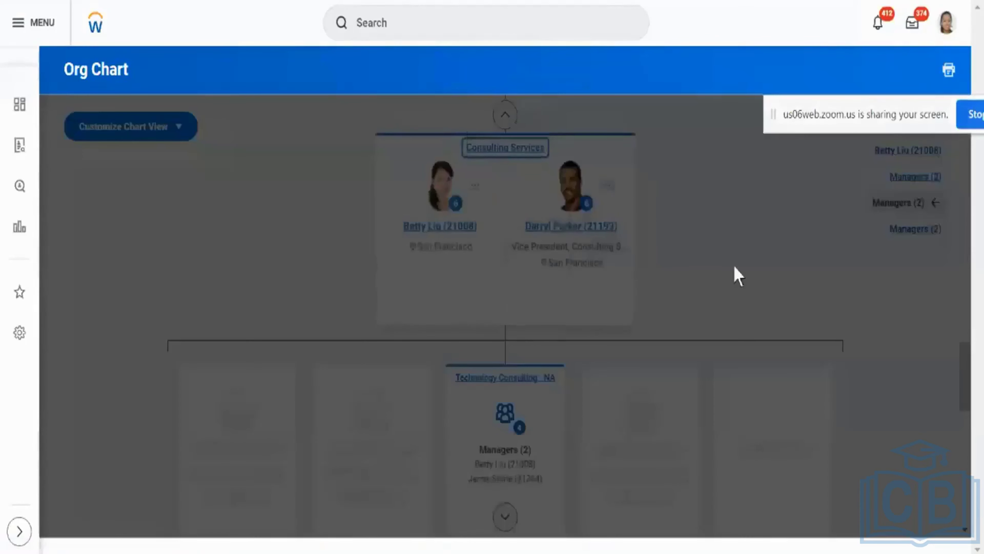
scroll(738, 276, "down", 3)
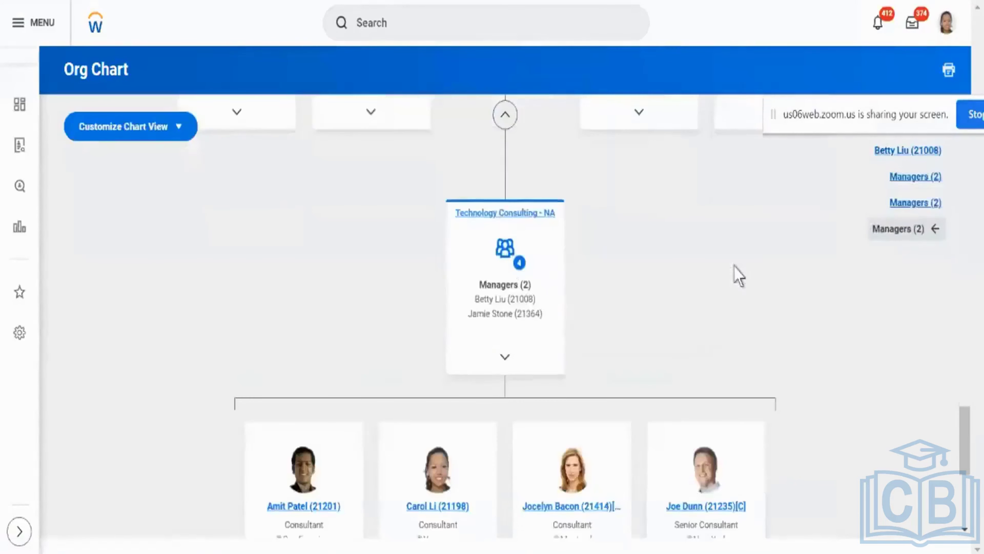
scroll(738, 276, "down", 3)
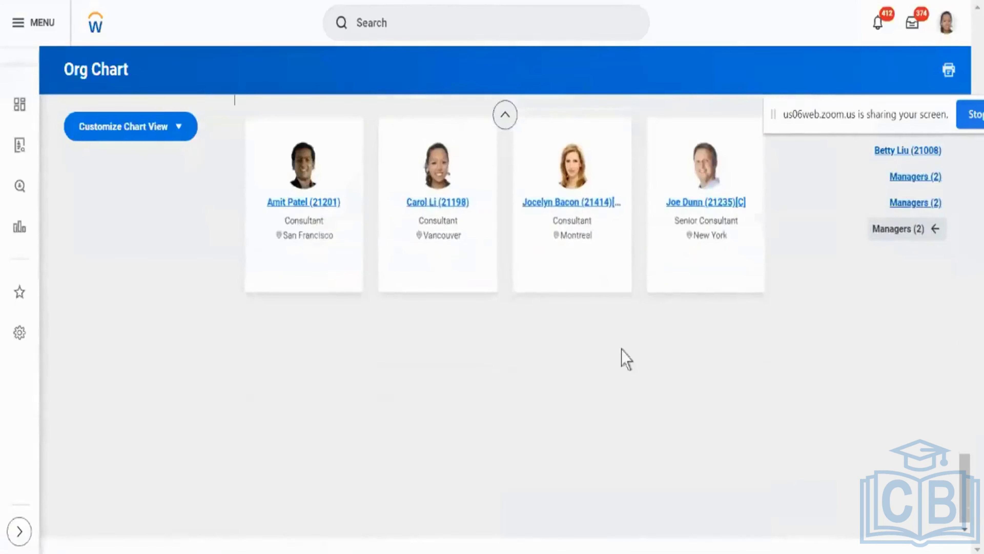
scroll(622, 359, "up", 3)
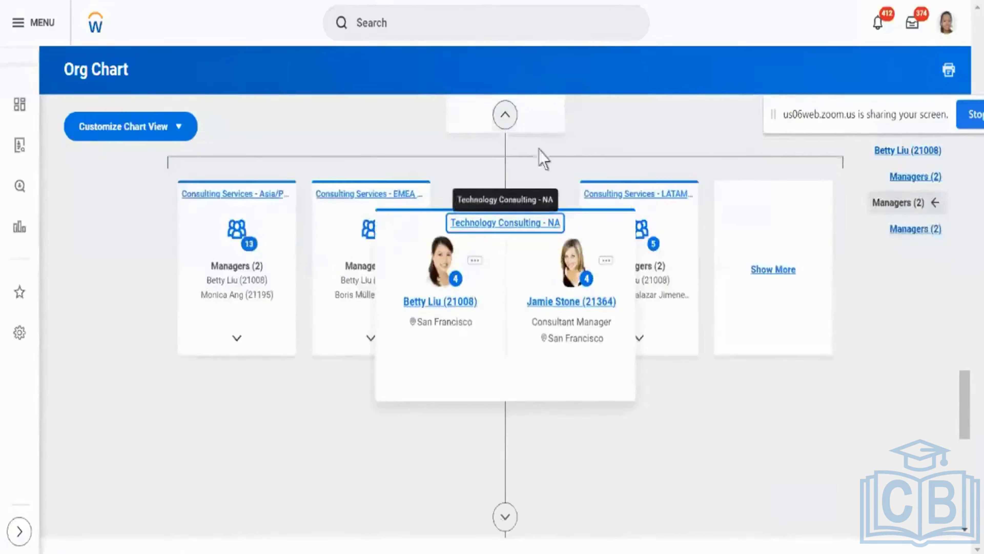
scroll(543, 159, "down", 3)
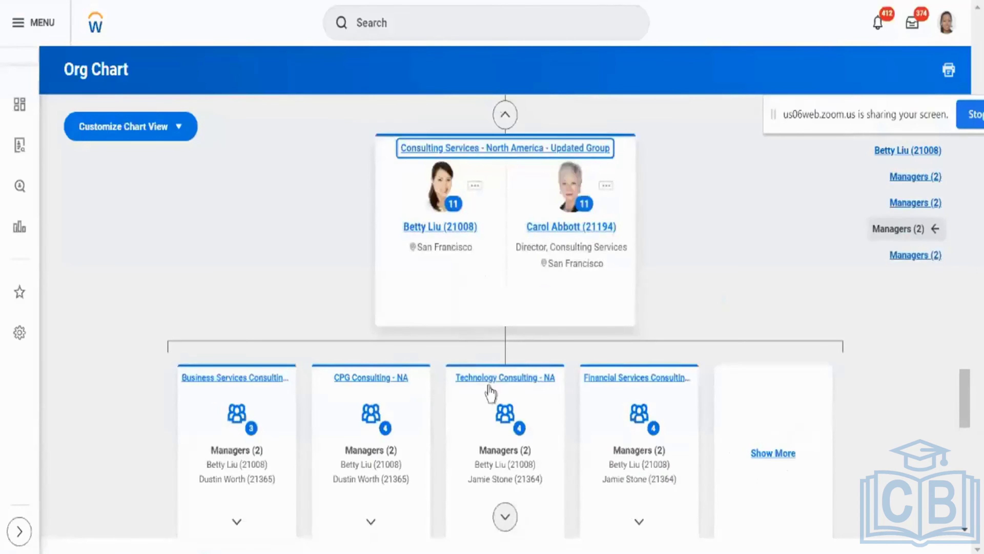
Open Technology Consulting - NA from the earlier org chart and start the Inactivate Organization reorganization task for it, effective 06/09/2023.
left_click(498, 379)
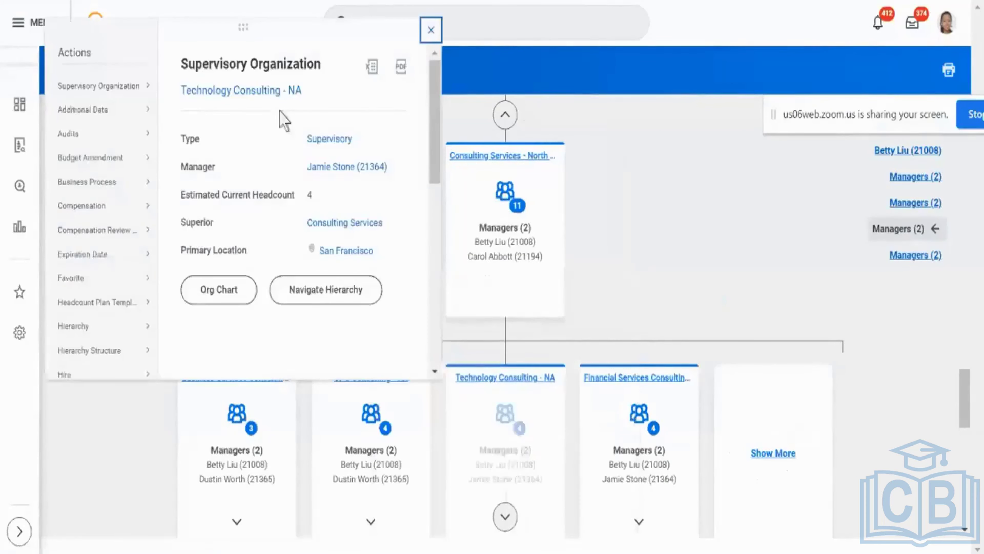
left_click(275, 90)
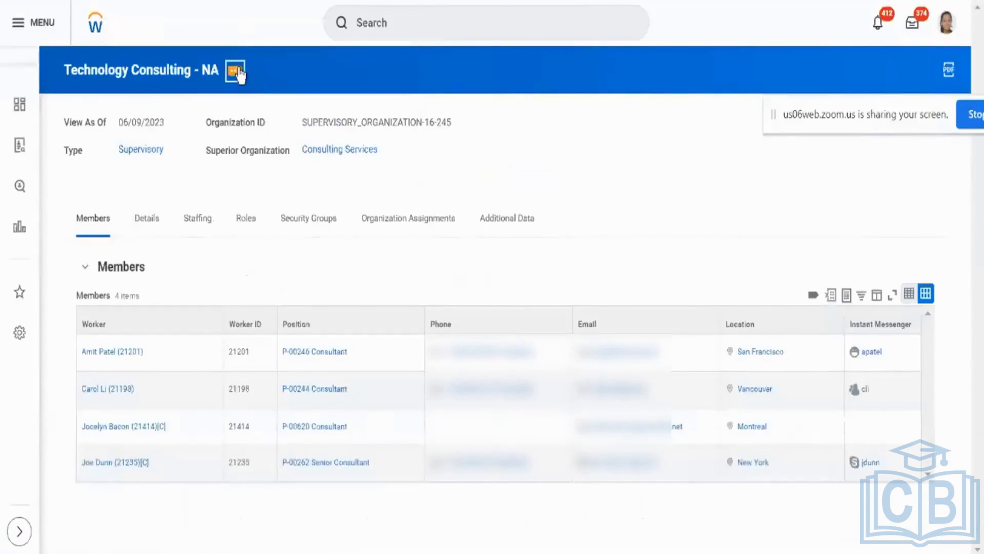
left_click(237, 71)
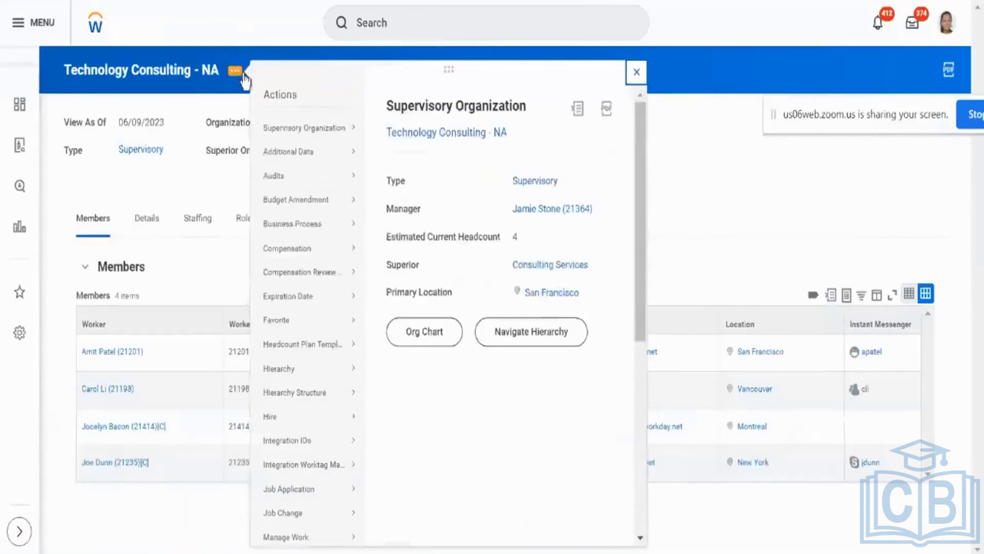
left_click(343, 446)
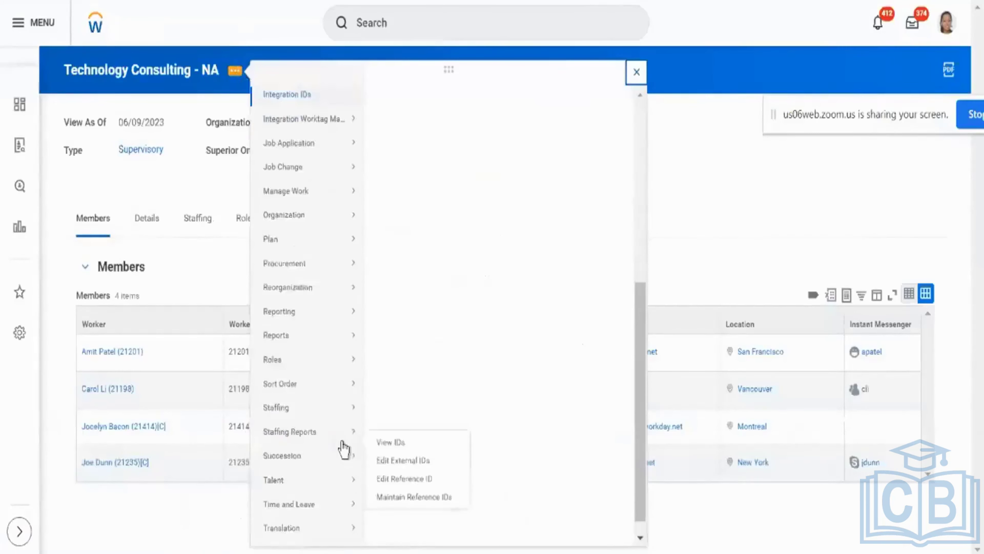
scroll(343, 442, "down", 1)
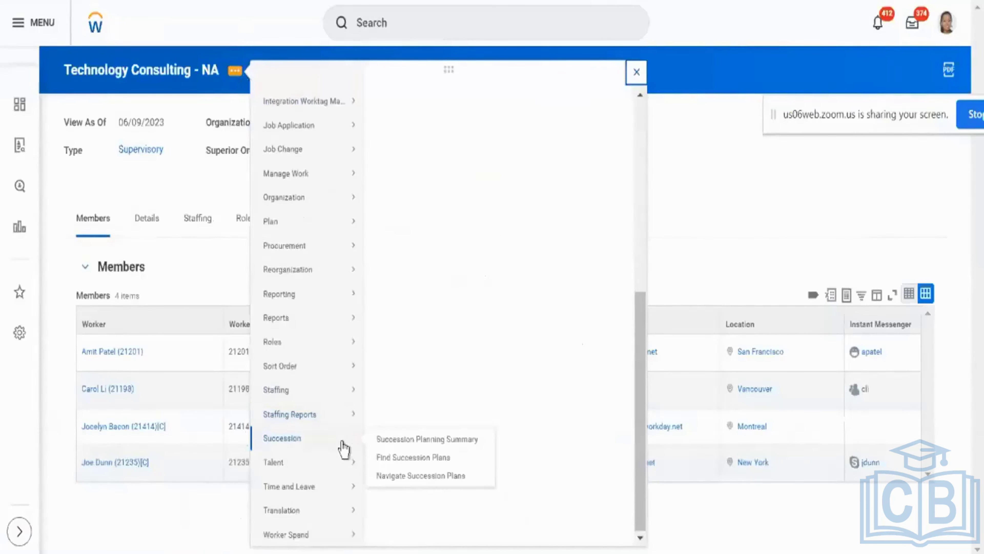
mouse_move(322, 272)
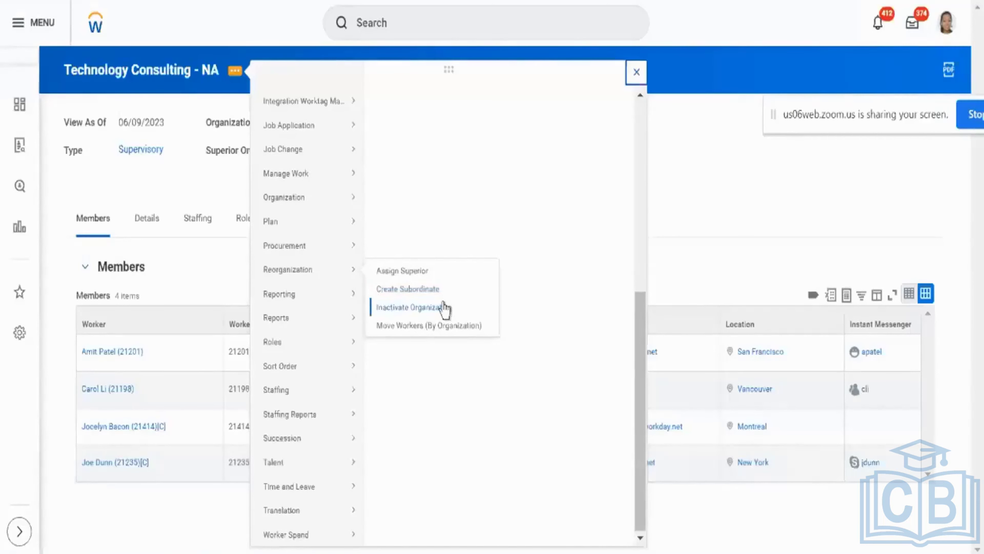
left_click(445, 308)
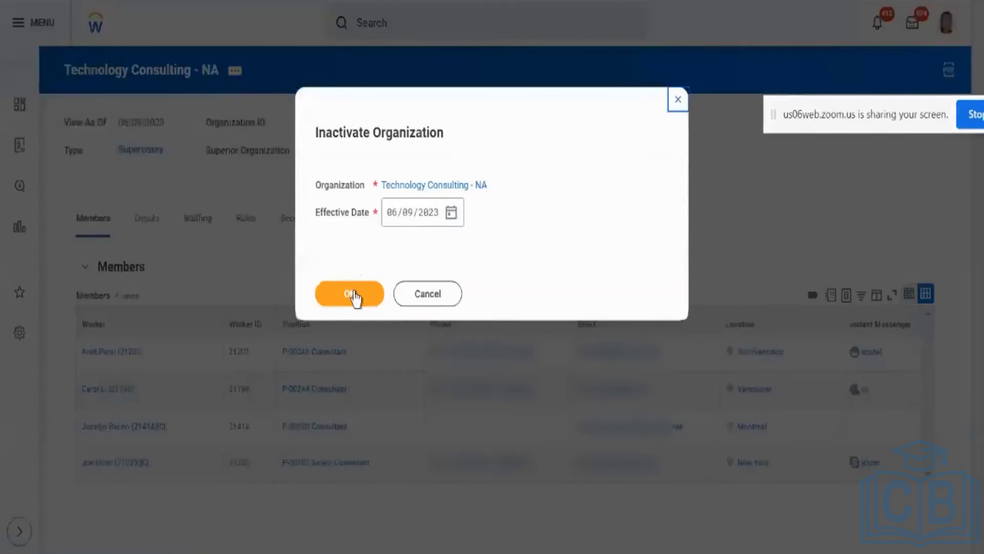
left_click(354, 297)
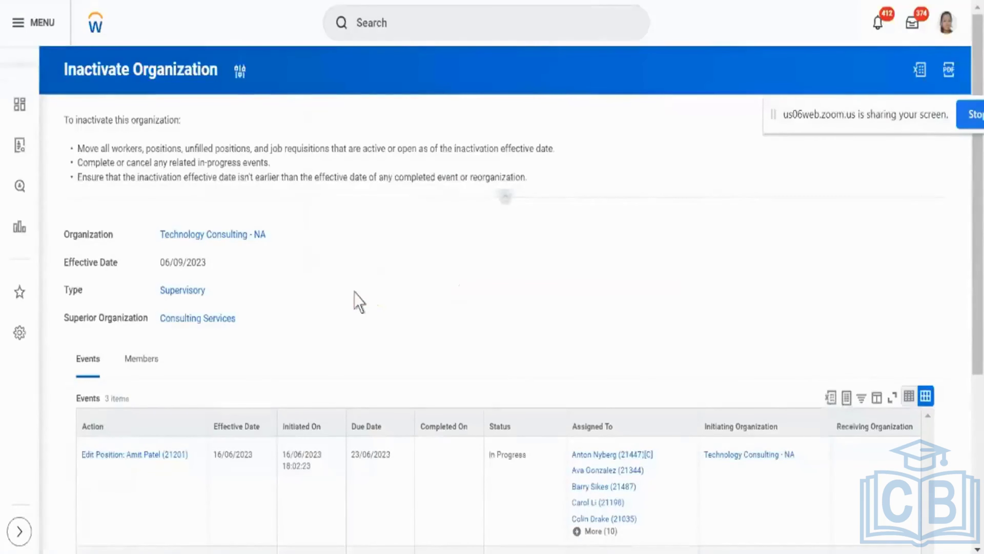
Examine the in-progress events and the members of Technology Consulting - NA that must be dealt with before inactivation.
scroll(358, 302, "down", 3)
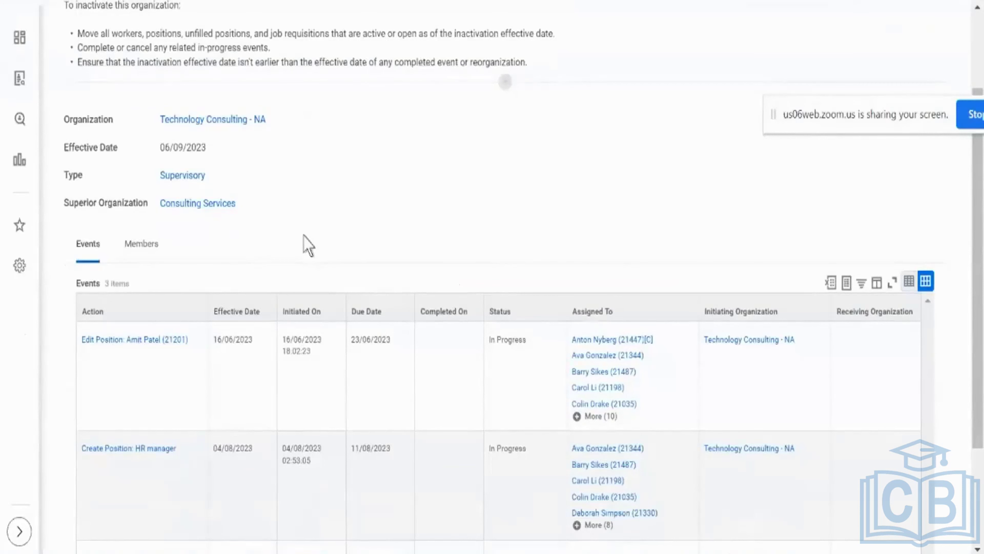
scroll(308, 245, "down", 3)
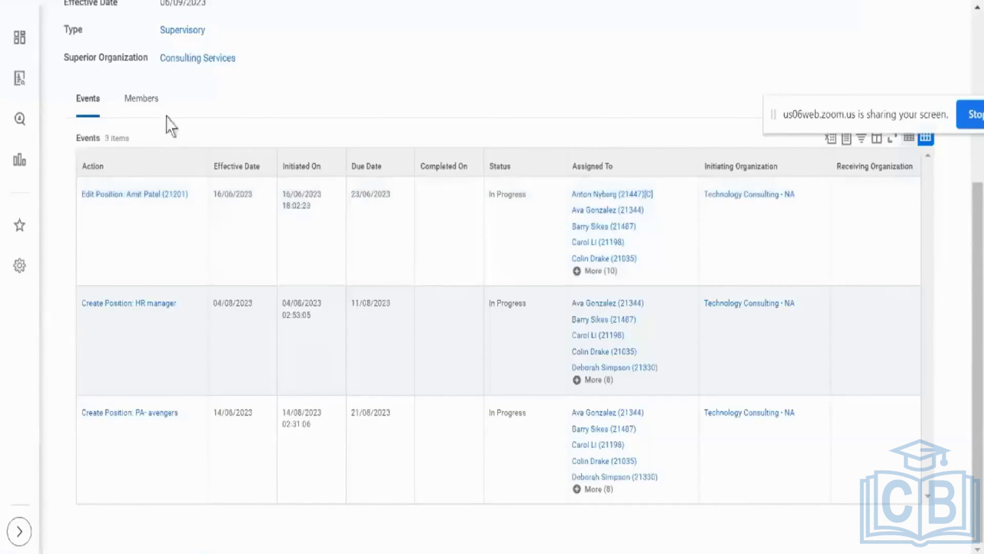
left_click(147, 98)
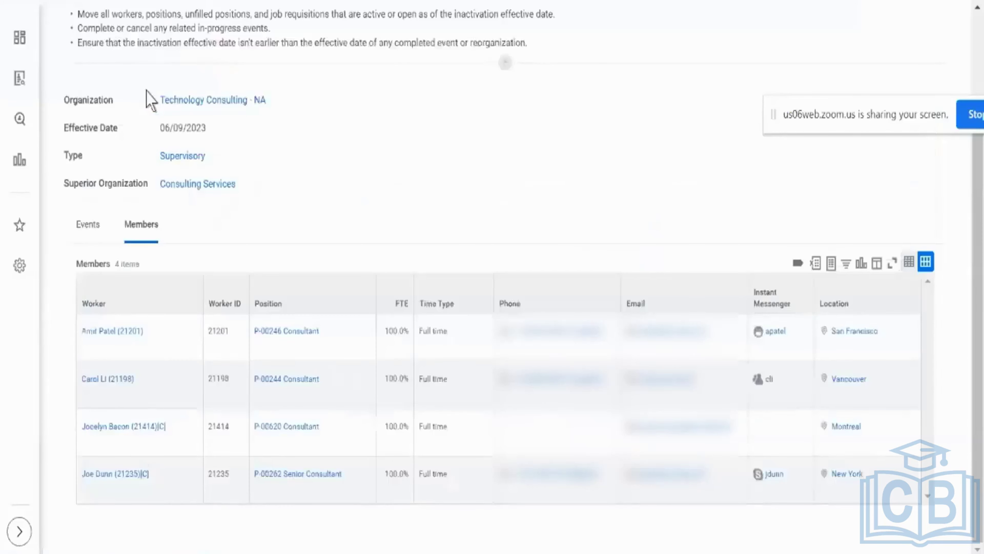